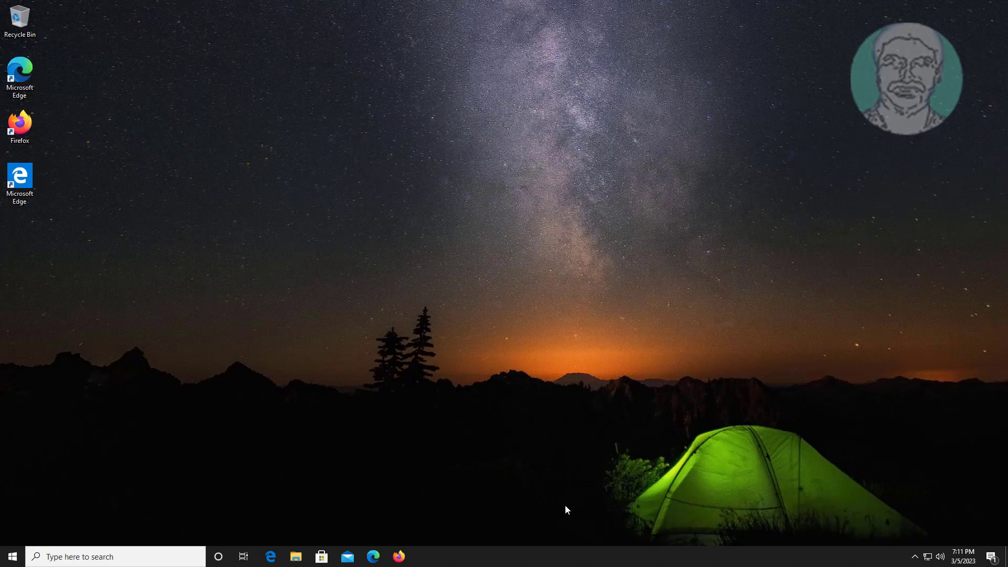
- Search Windows for 'internet options'
left_click(180, 561)
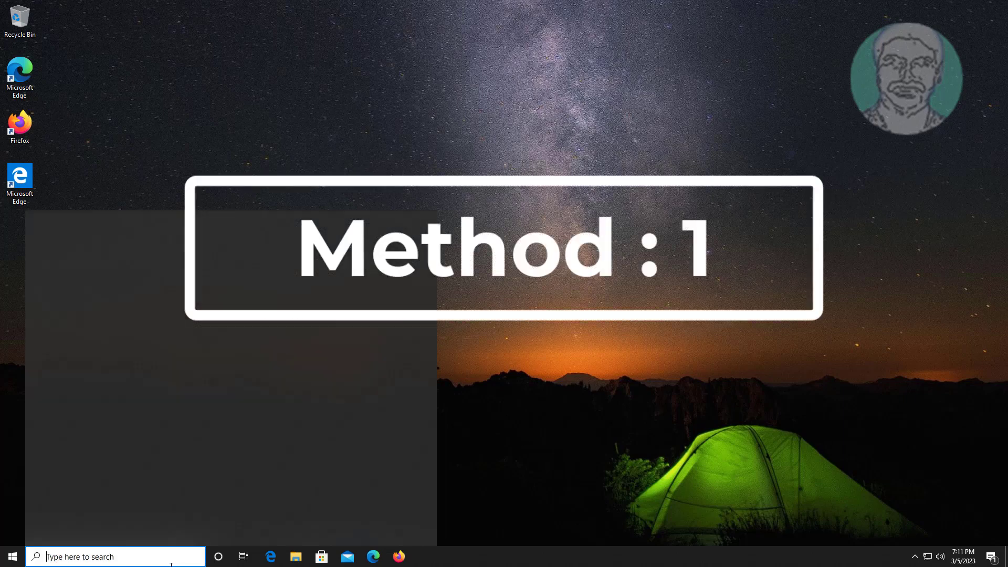
type("inter")
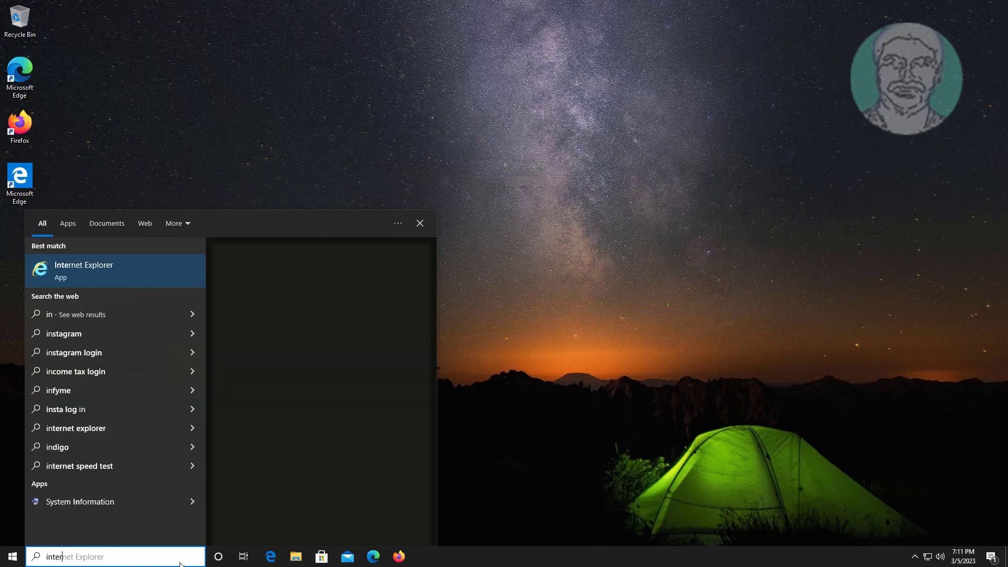
type("net op")
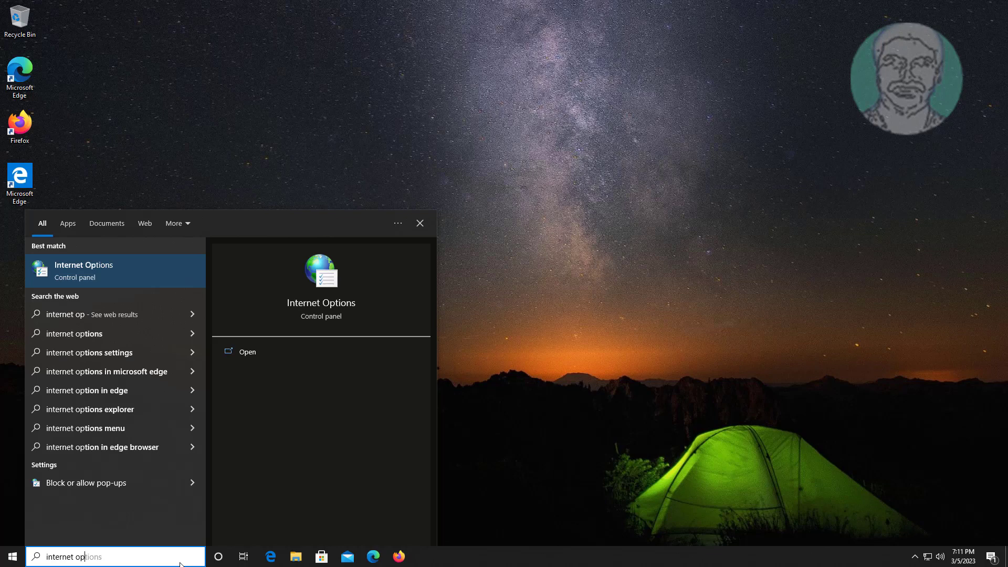
type("tions")
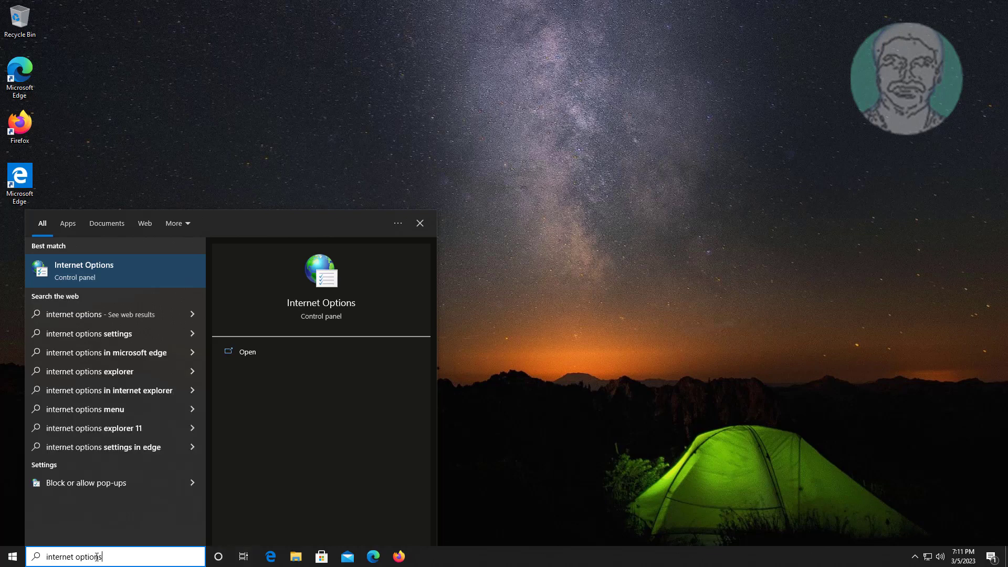
- Uncheck Disable script debugging for Internet Explorer and Other on the Advanced tab, and apply
left_click(105, 275)
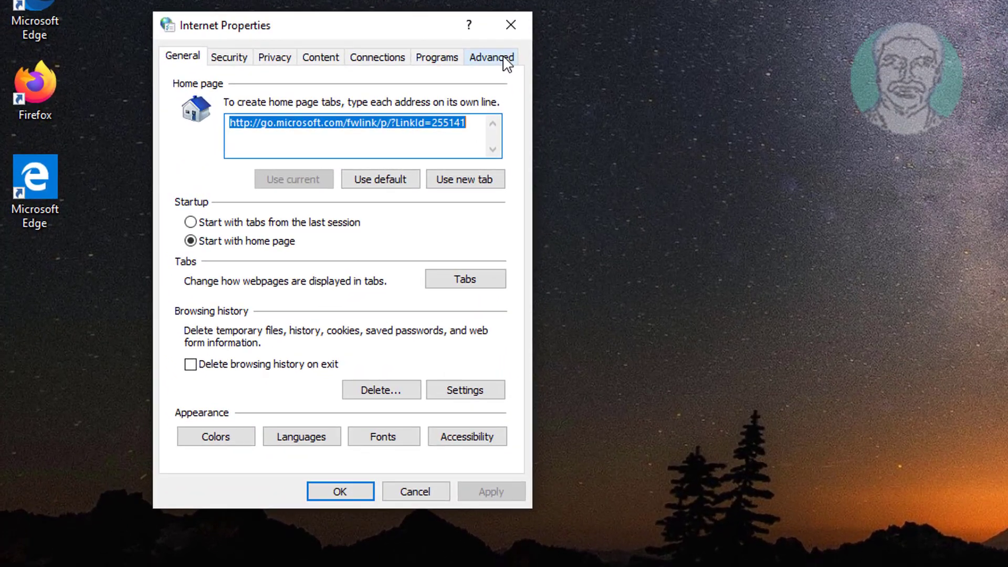
left_click(506, 62)
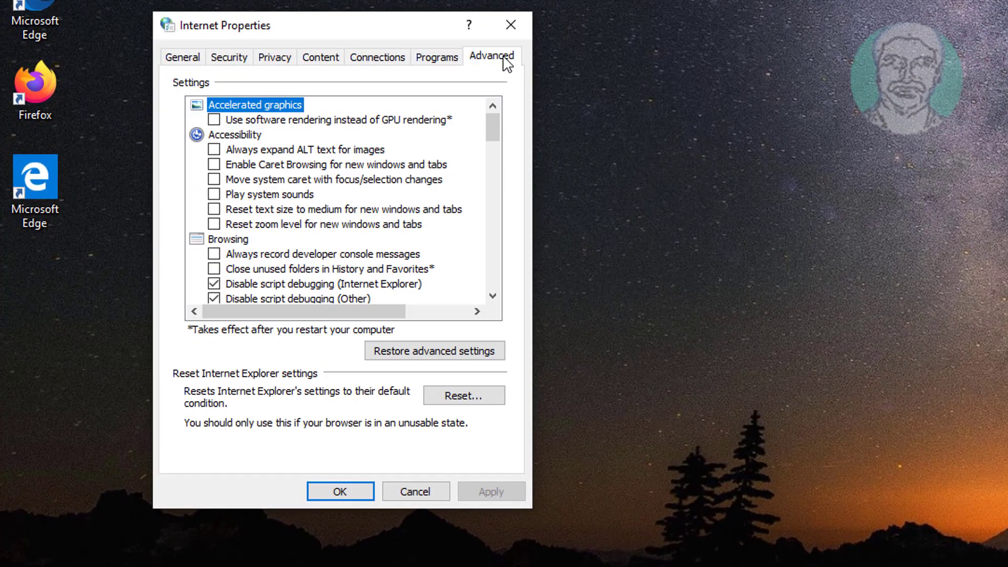
scroll(357, 208, "down", 4)
scroll(357, 207, "up", 2)
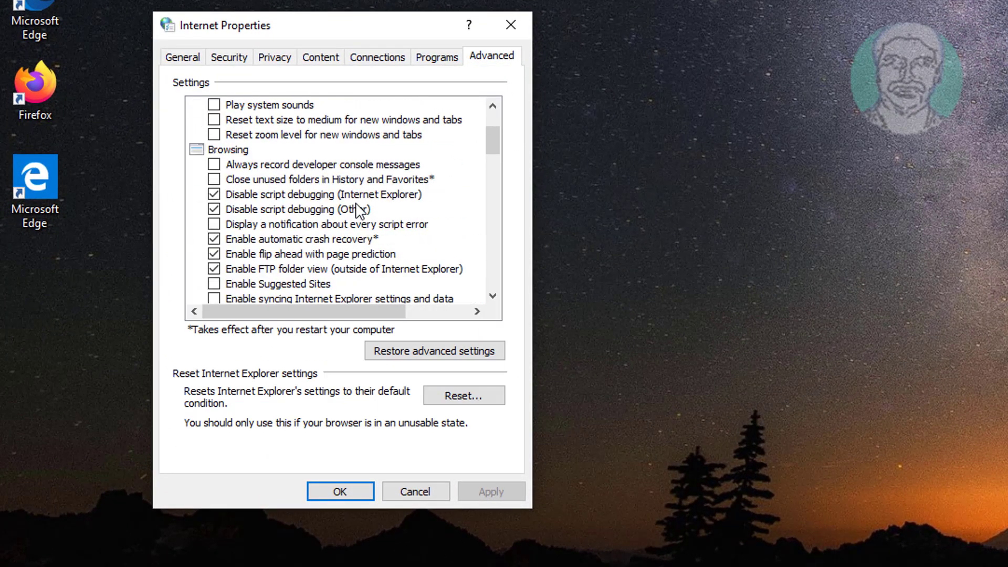
left_click(235, 151)
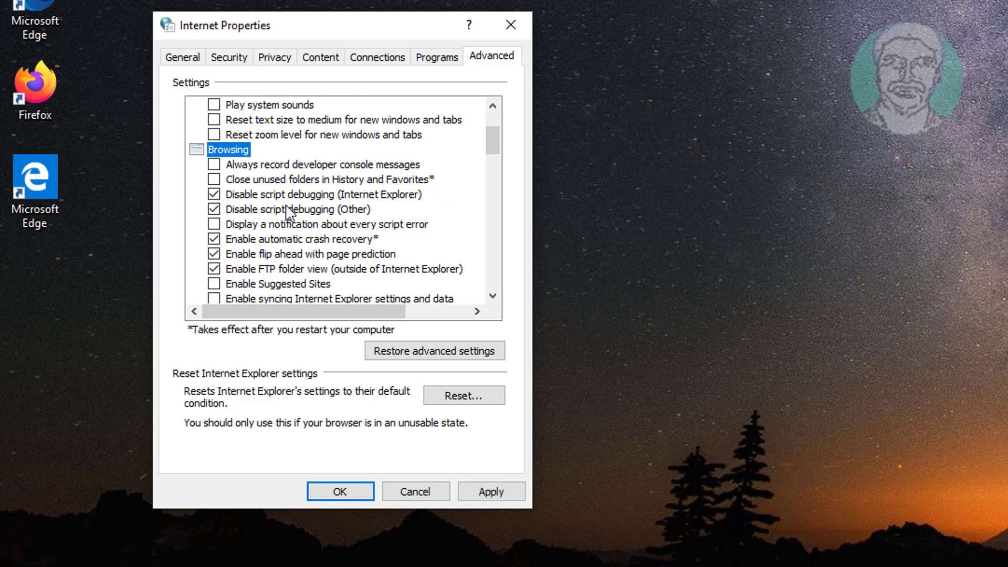
left_click(214, 195)
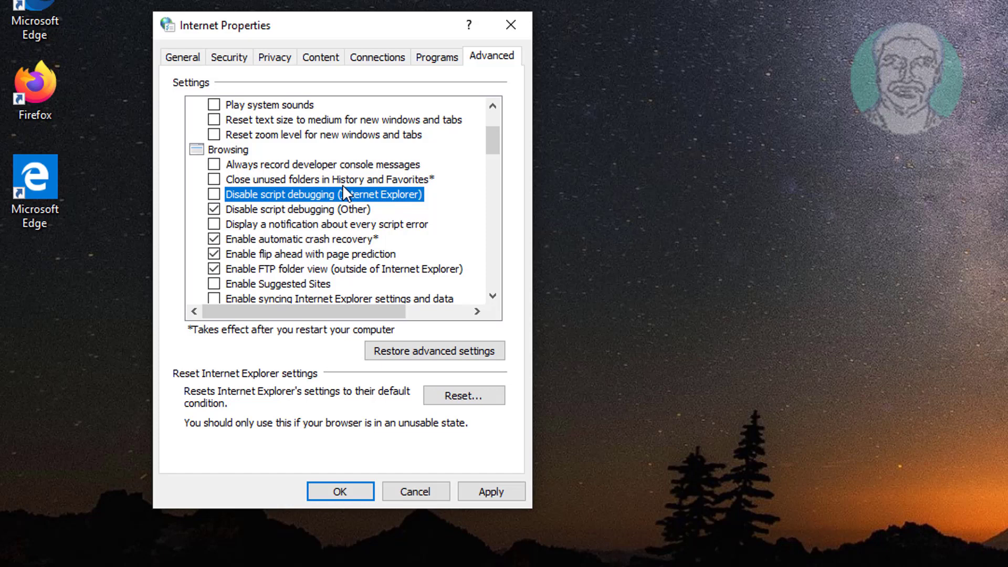
left_click(214, 209)
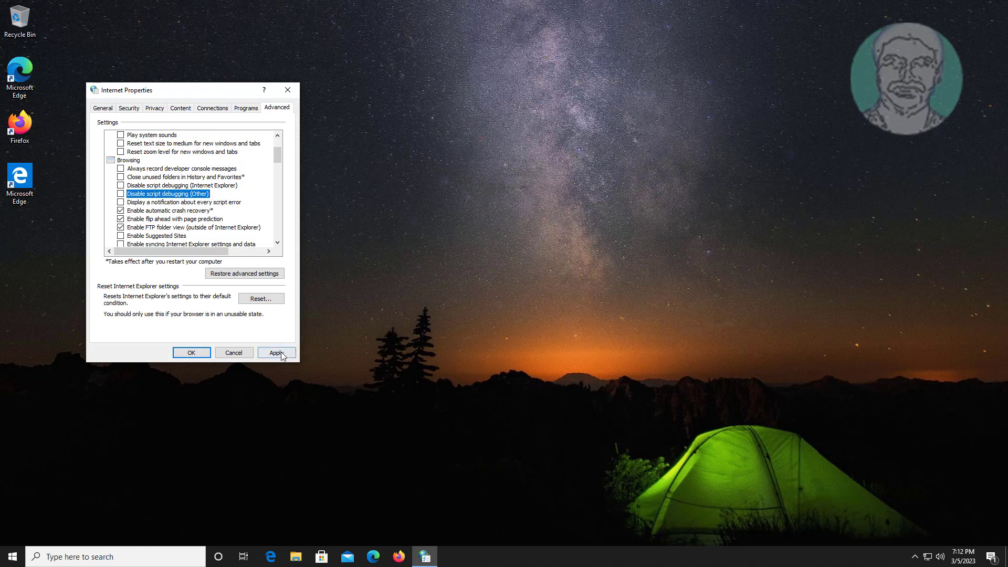
left_click(281, 353)
left_click(104, 108)
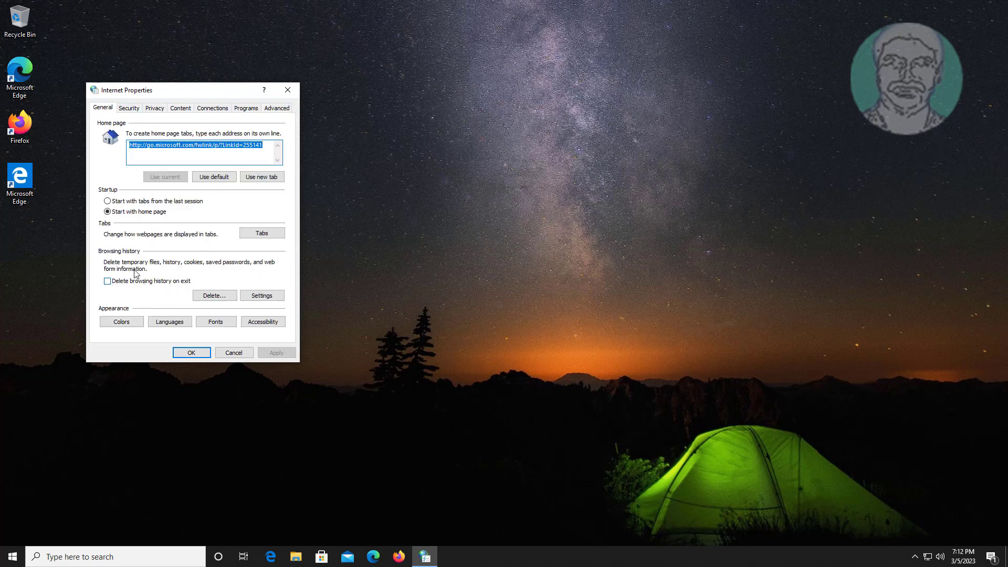
- Delete browsing history including Download History, then apply and close Internet Properties
left_click(214, 296)
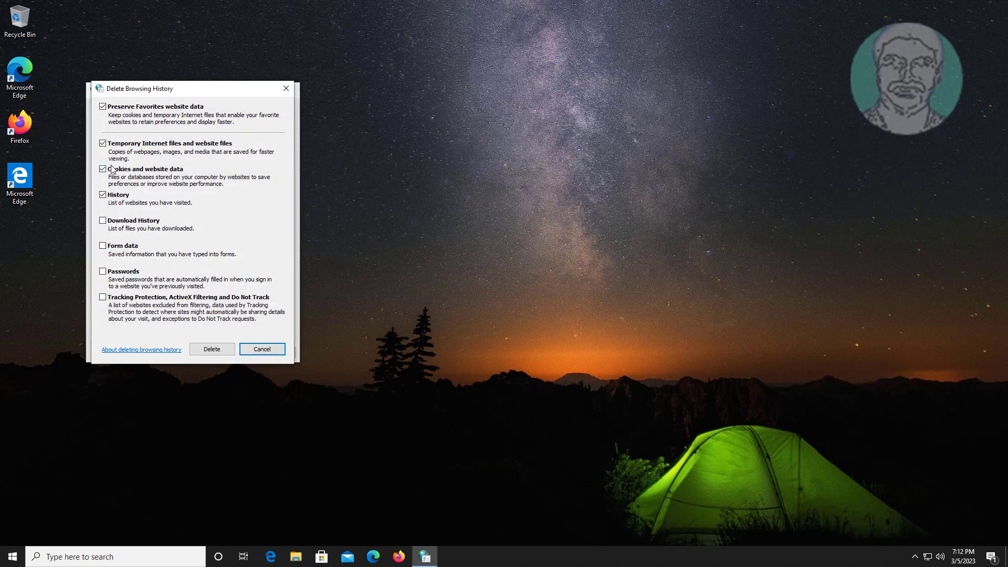
left_click(109, 224)
left_click(212, 349)
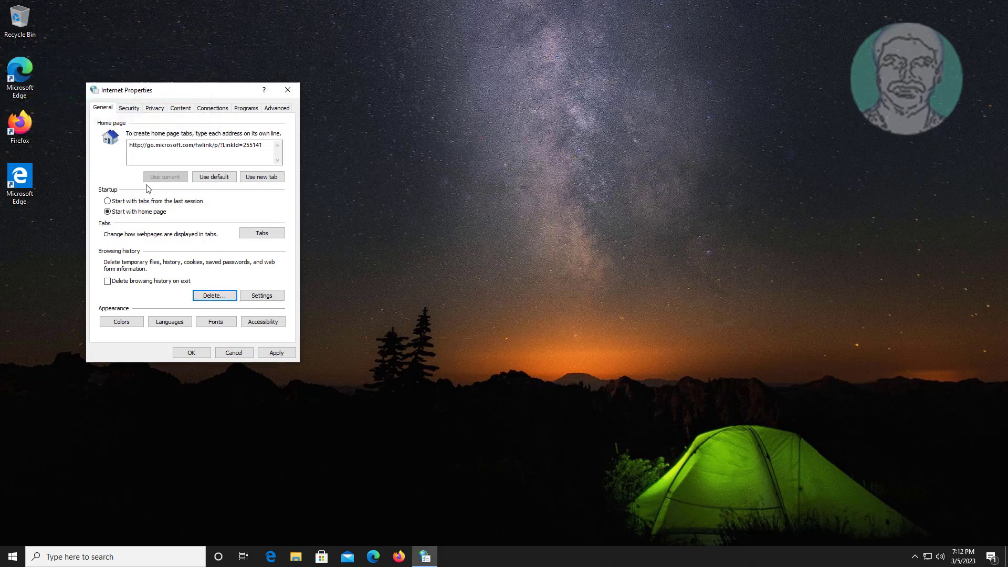
left_click(273, 353)
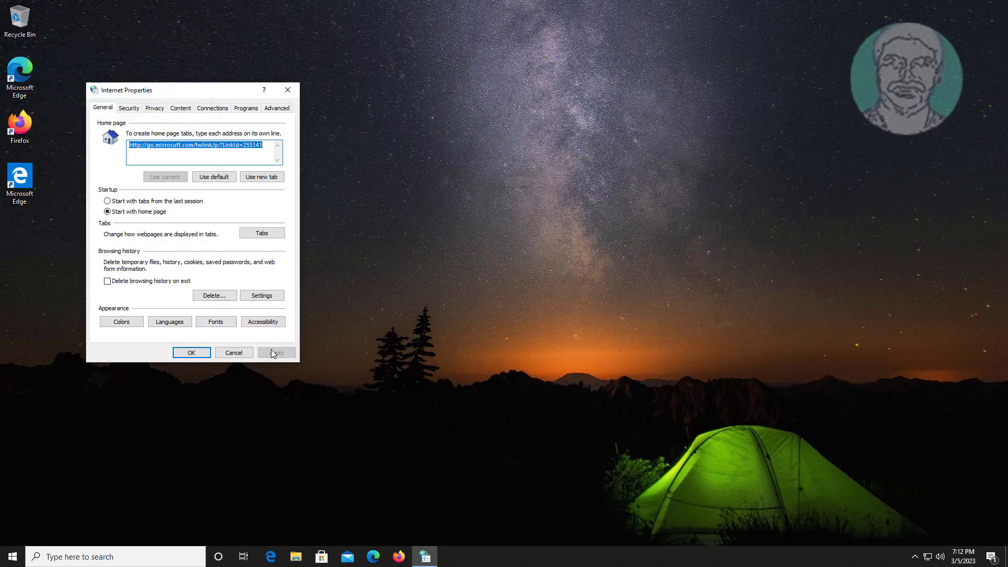
left_click(192, 353)
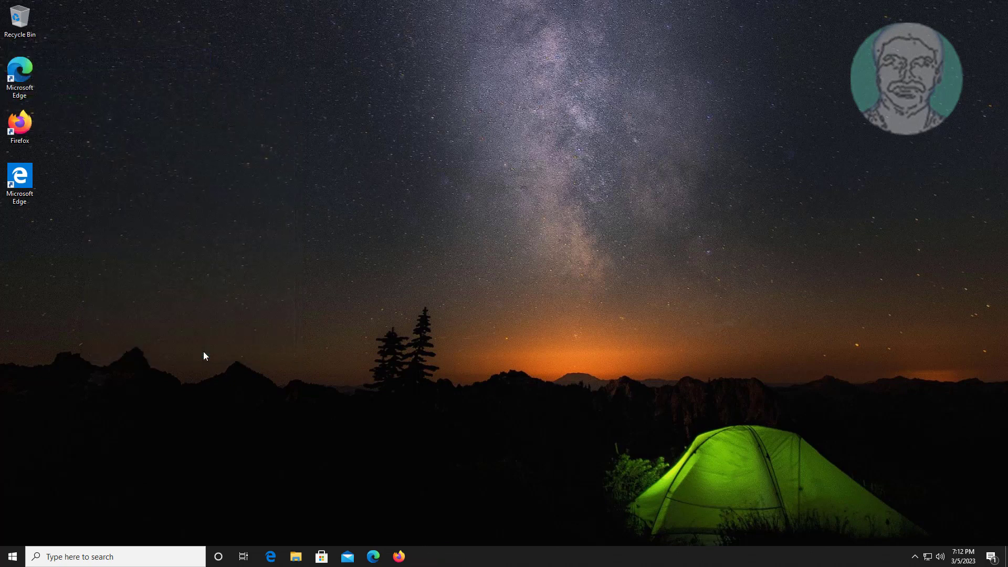
- Restart the computer from the Start menu's power options
left_click(12, 557)
left_click(8, 540)
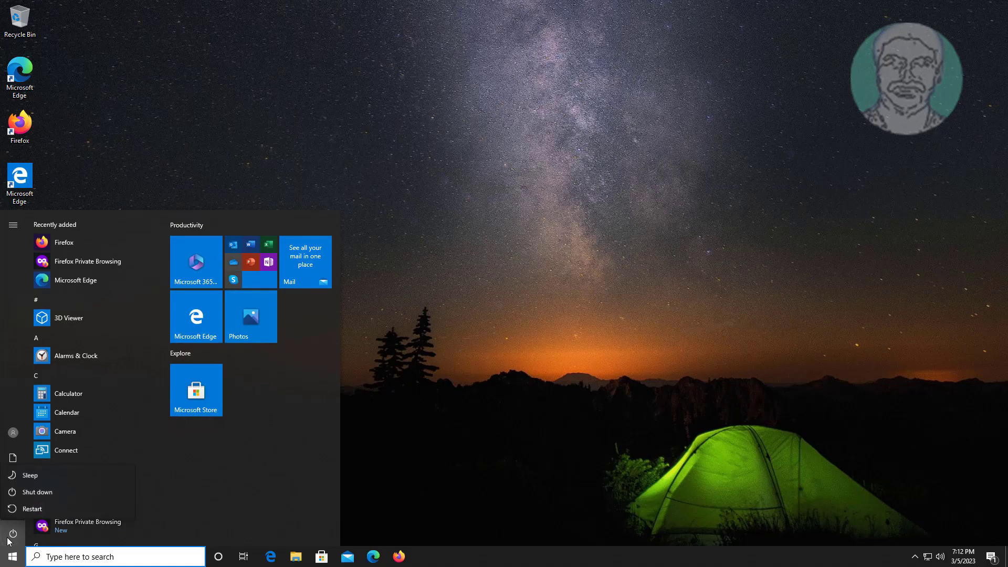
left_click(62, 509)
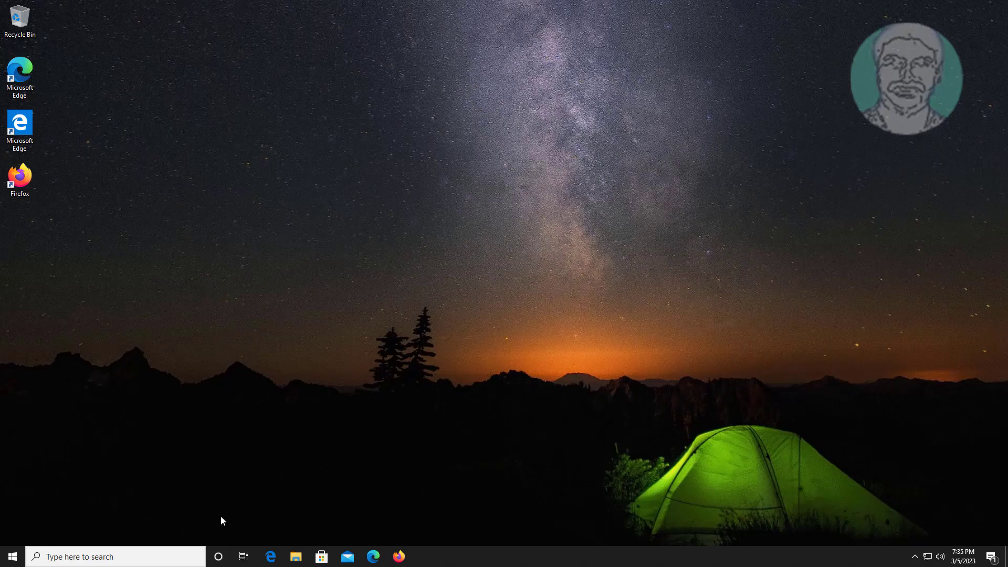
- Search for 'regedit' and run Registry Editor as administrator
left_click(163, 555)
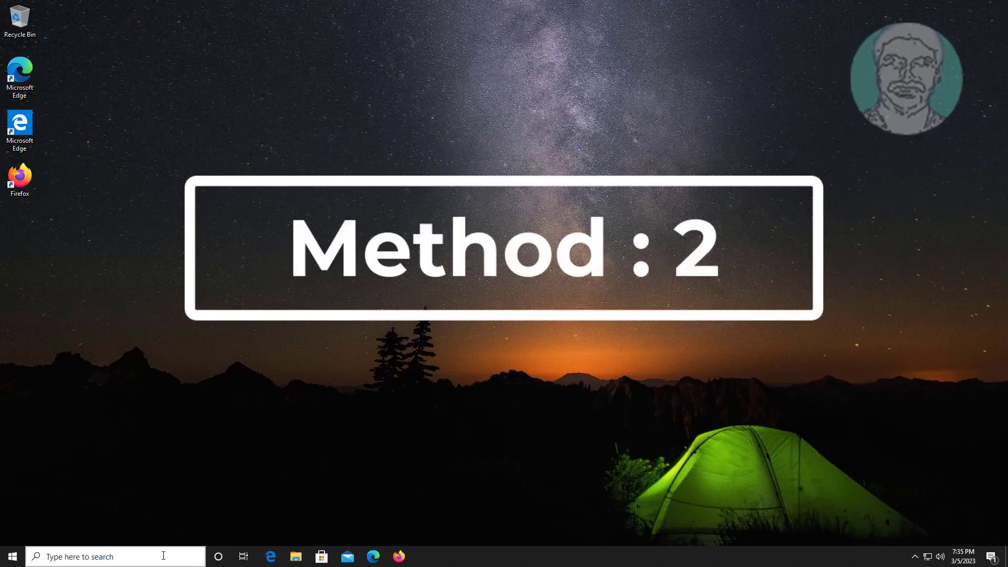
type("regedot")
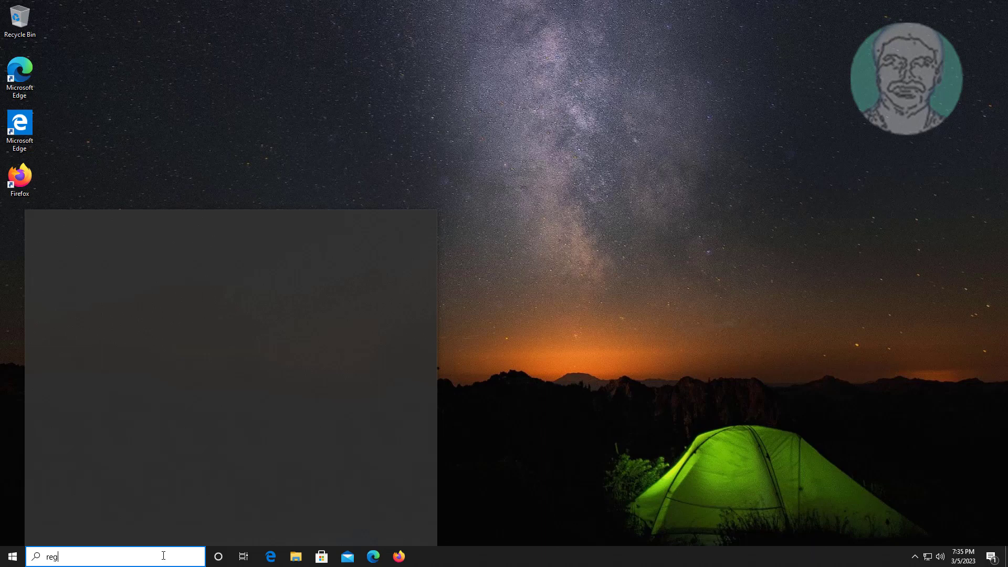
key("BackSpace")
key("BackSpace")
key("BackSpace")
key("BackSpace")
key("BackSpace")
key("BackSpace")
key("BackSpace")
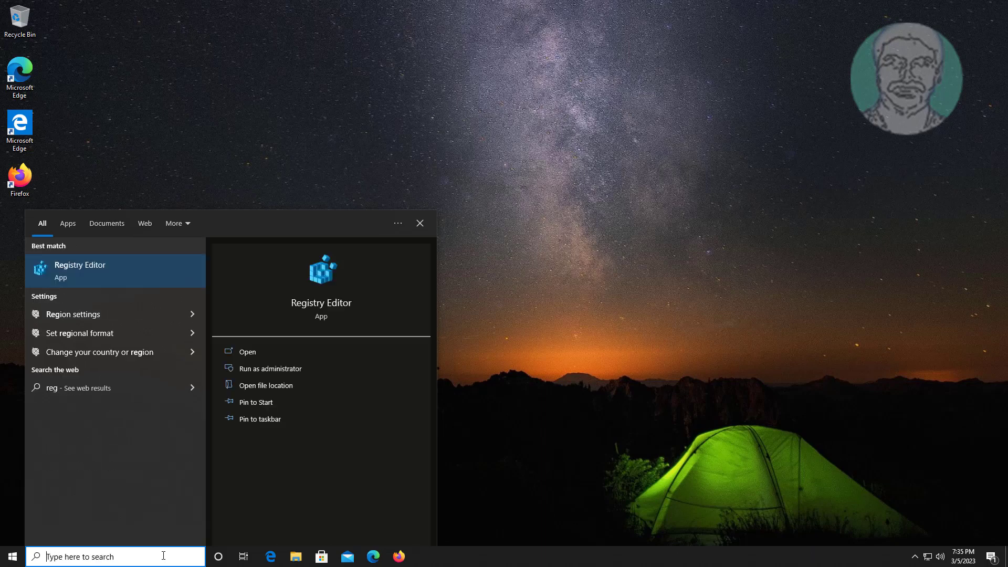
type("reged")
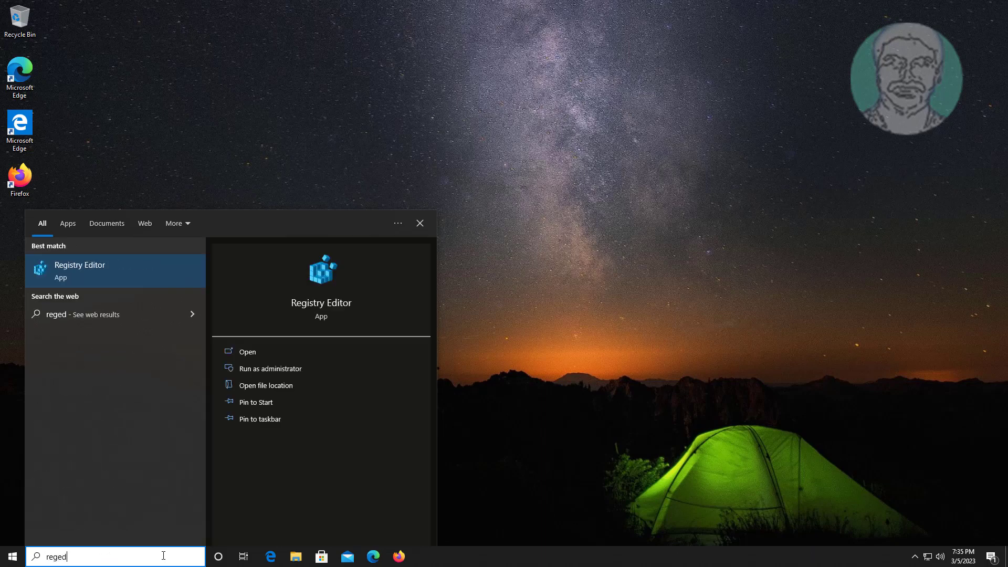
type("it")
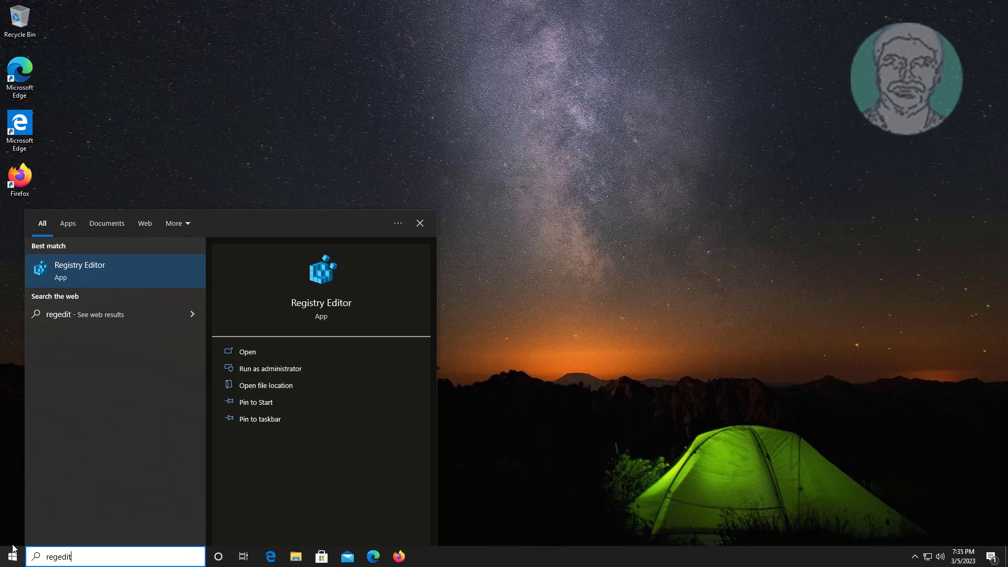
right_click(93, 269)
left_click(146, 279)
left_click(543, 289)
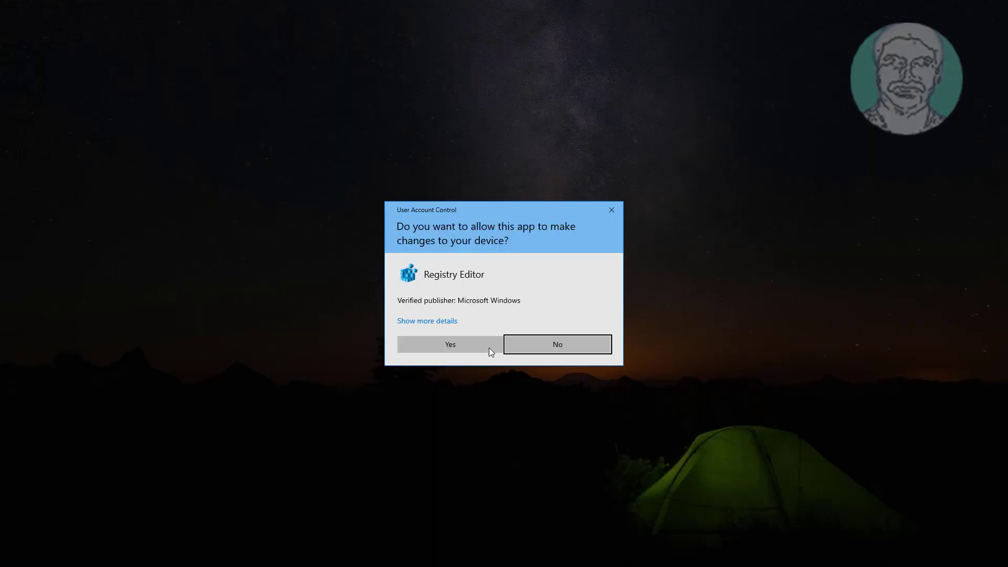
- Approve the UAC prompt, collapse HKEY_LOCAL_MACHINE and expand HKEY_CLASSES_ROOT
left_click(471, 349)
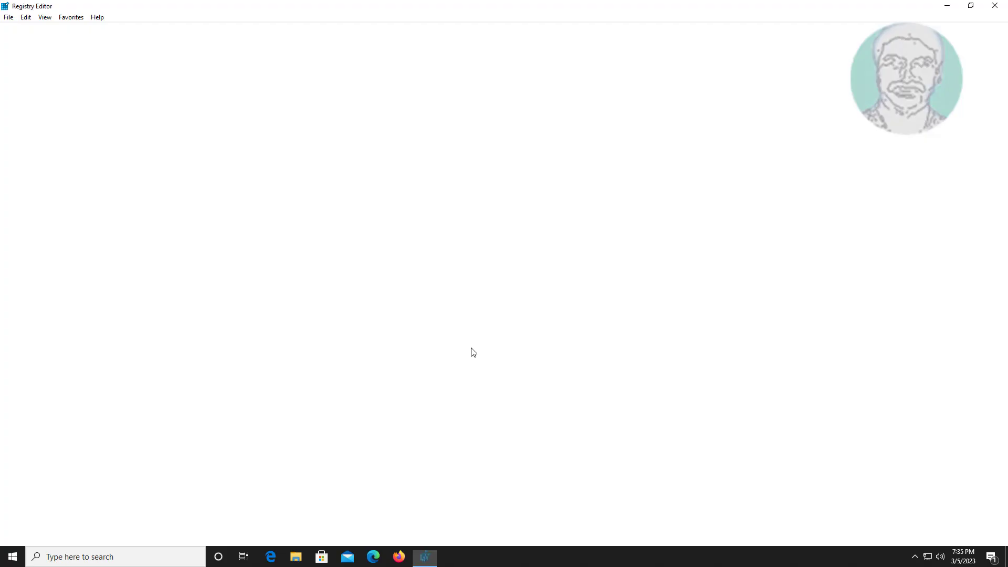
left_click(24, 125)
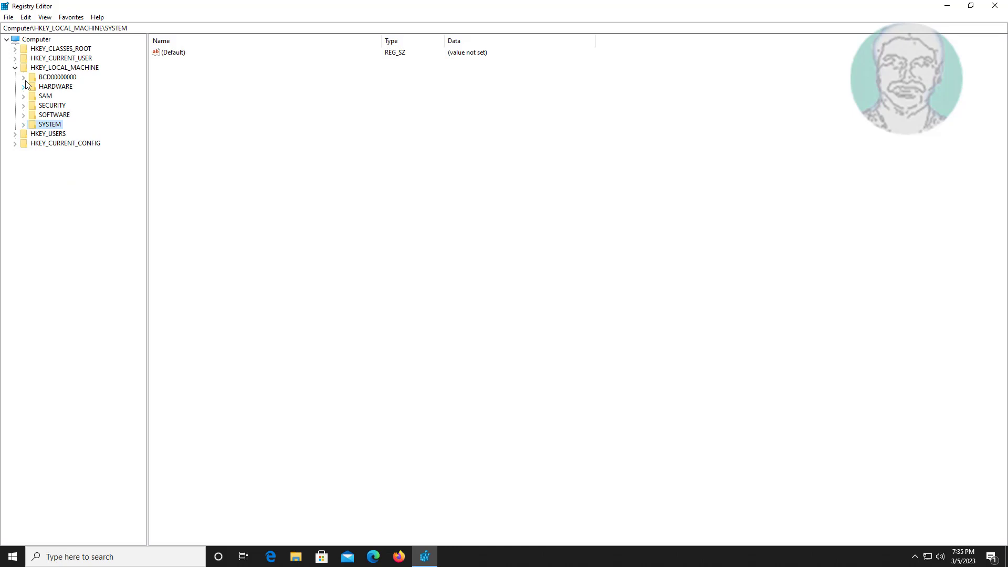
left_click(15, 68)
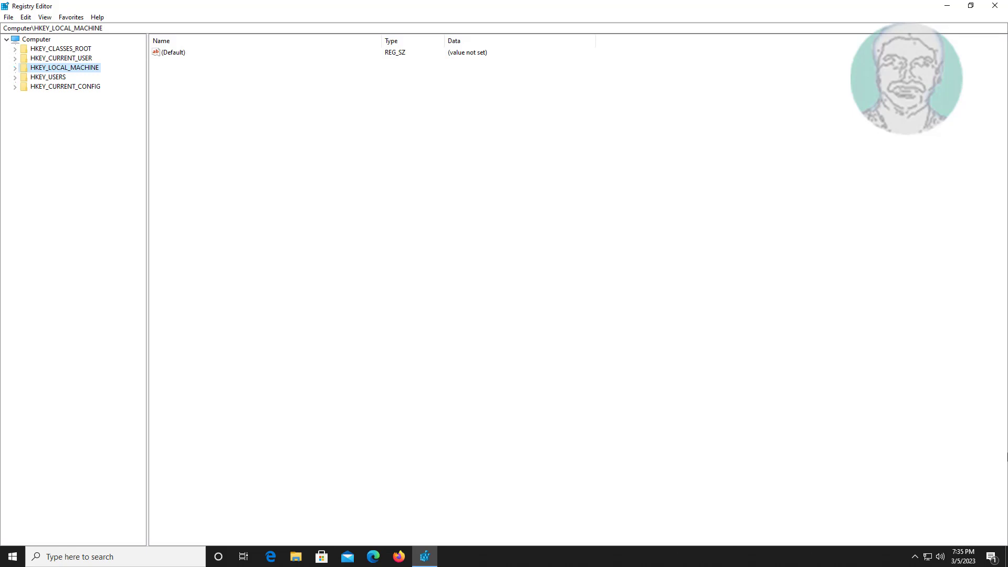
left_click(32, 52)
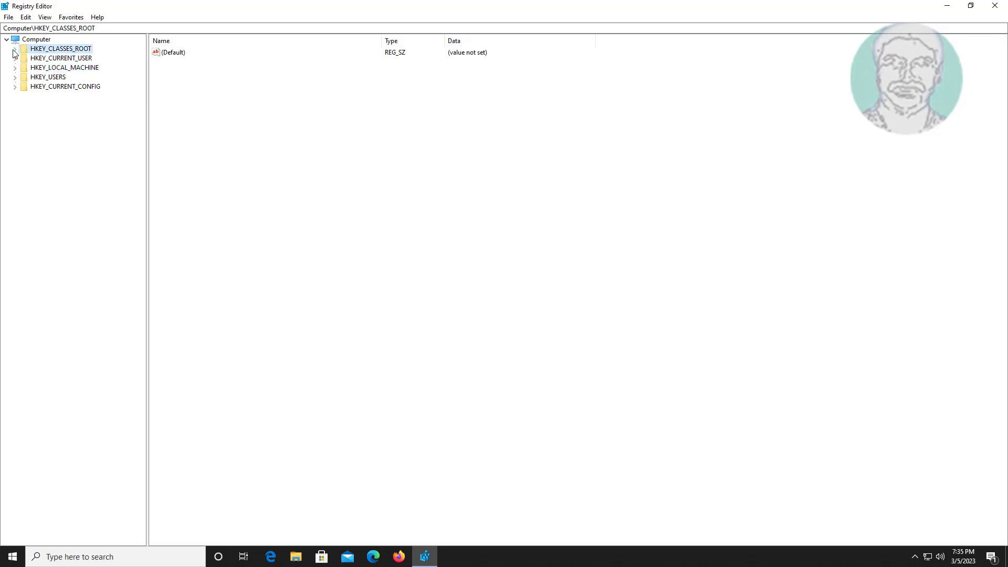
left_click(15, 49)
- Go down to the .vbs key, expand it and select its PersistentHandler subkey
scroll(36, 412, "down", 6)
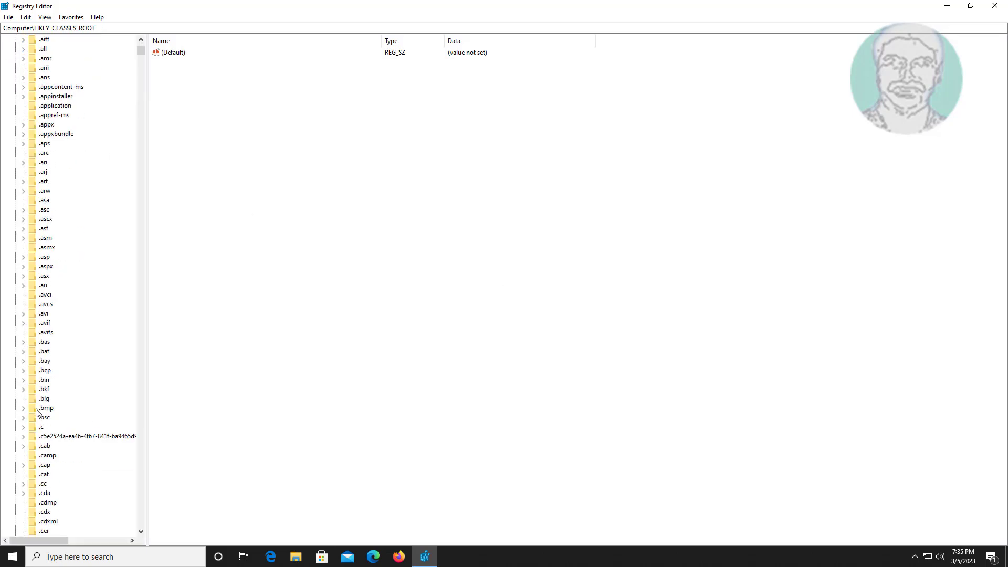
scroll(36, 412, "down", 20)
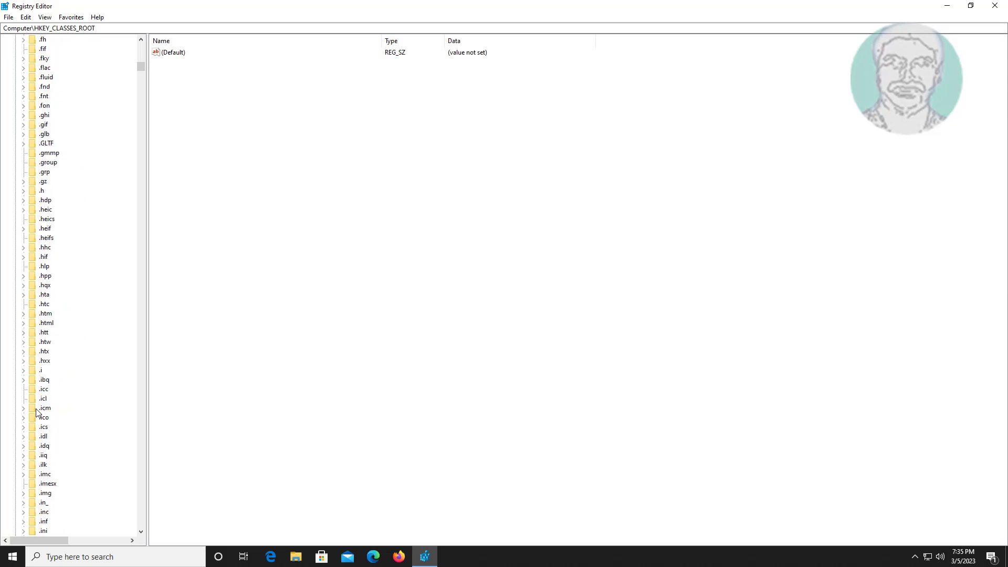
scroll(35, 412, "down", 20)
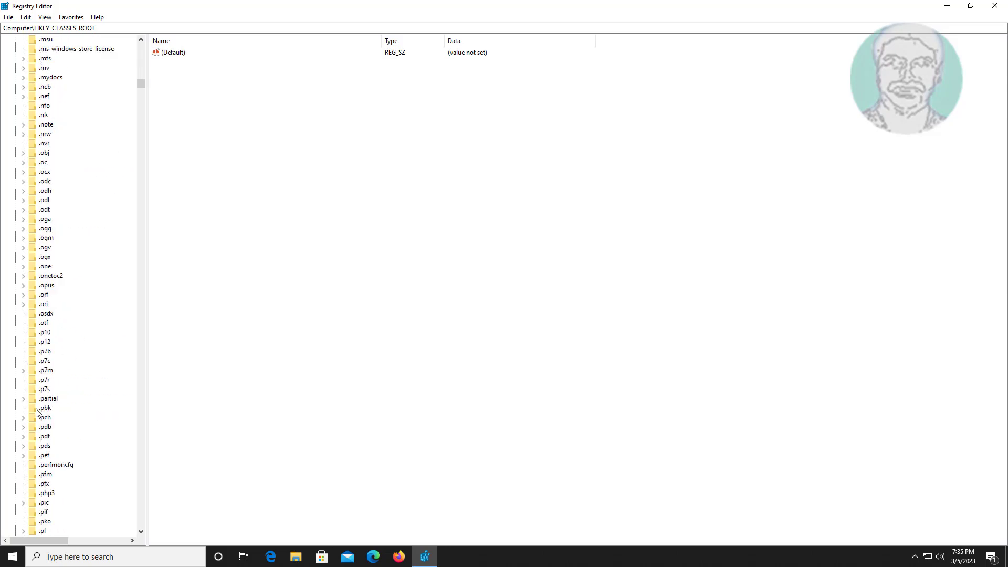
scroll(36, 412, "down", 20)
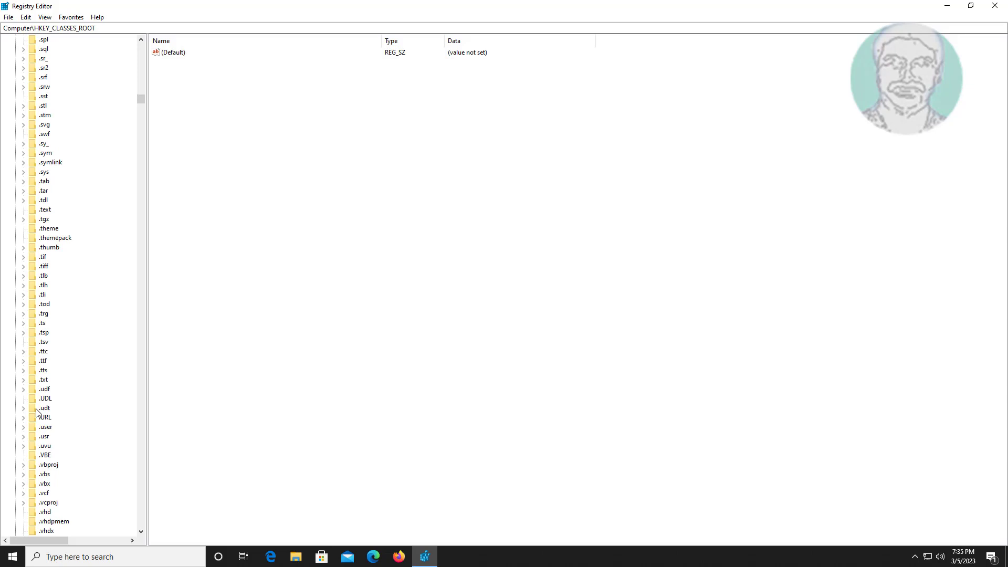
scroll(36, 412, "down", 12)
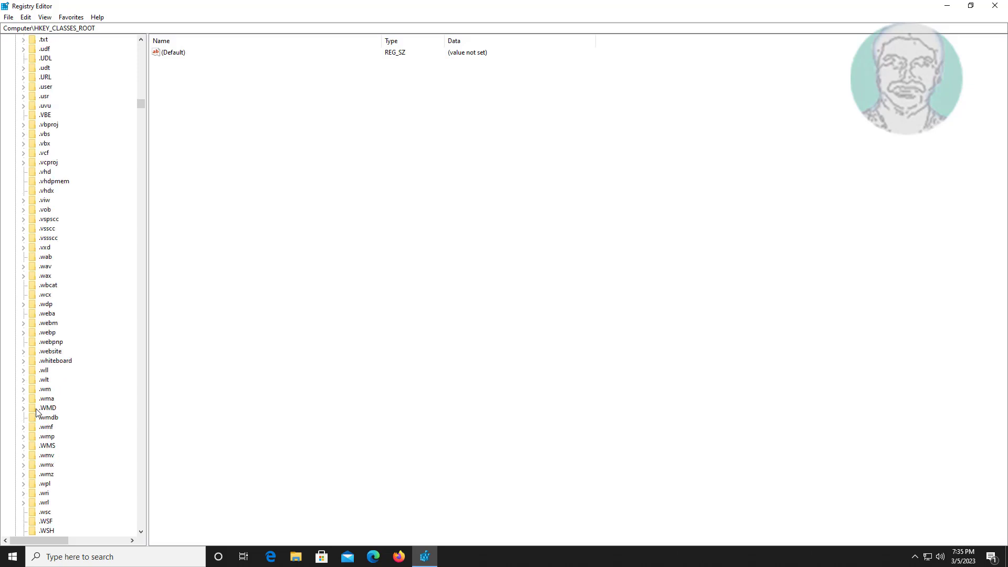
left_click(37, 134)
left_click(23, 134)
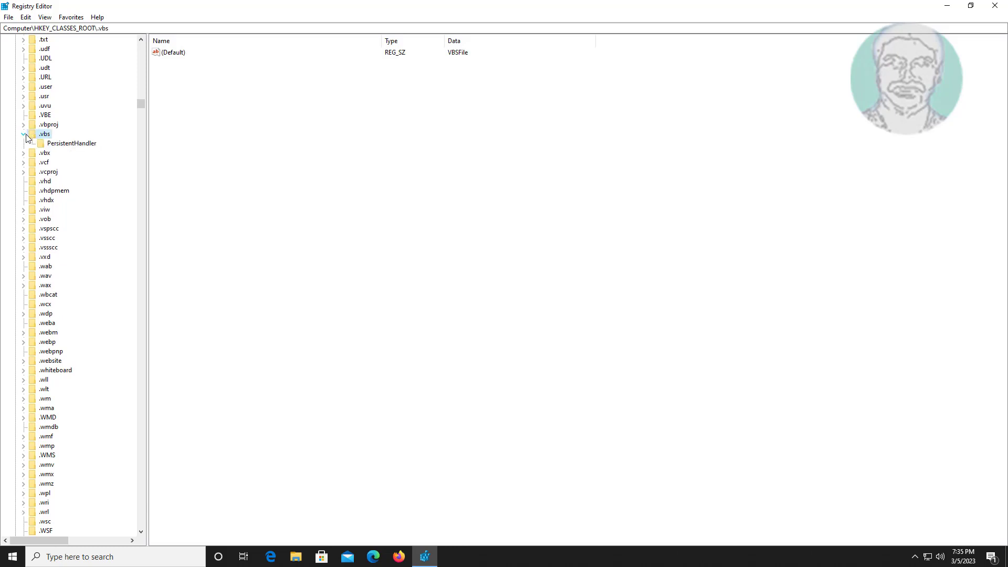
left_click(77, 145)
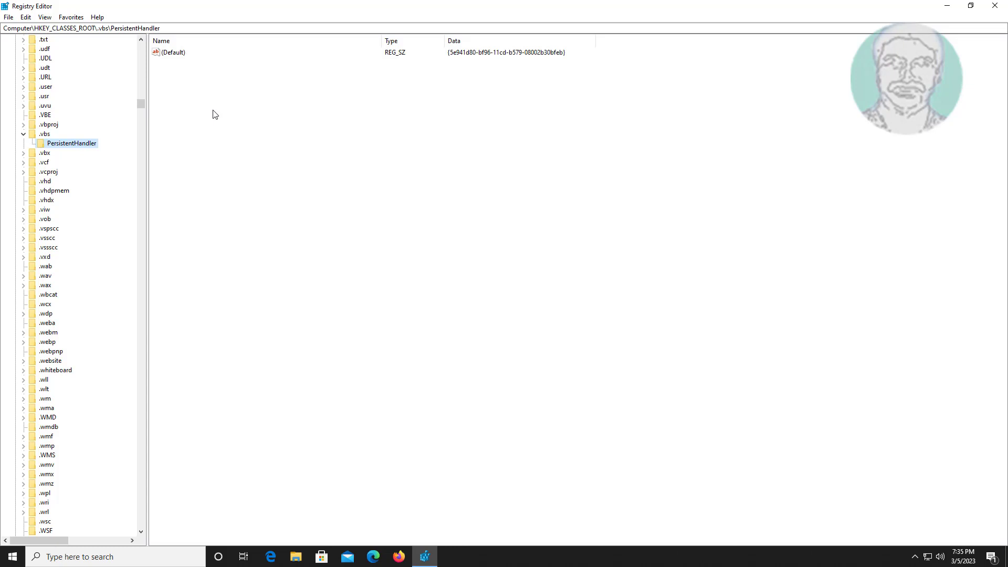
- Change the PersistentHandler (Default) value data from the GUID to VBSfile
left_click(178, 53)
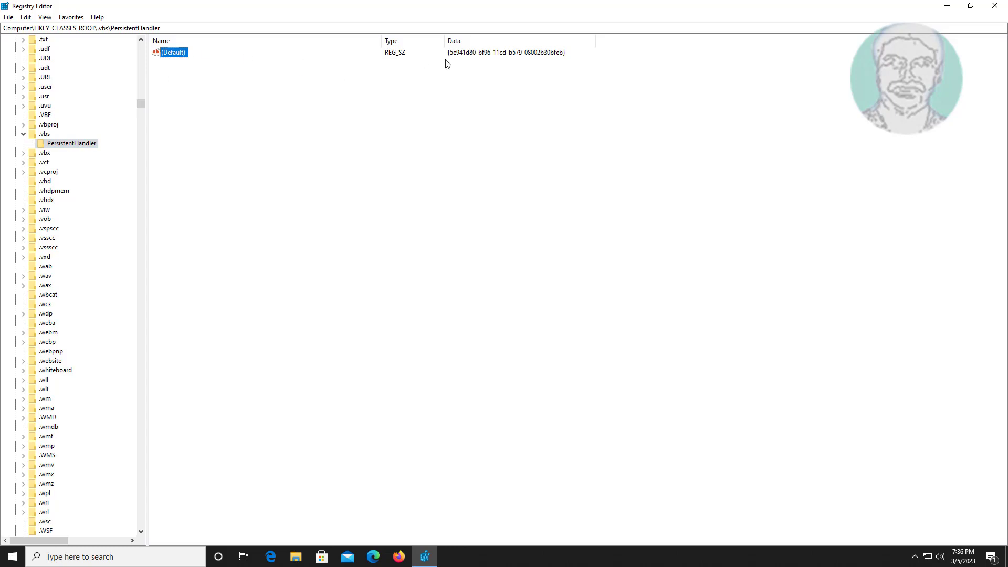
double_click(178, 53)
left_click_drag(126, 53, 297, 156)
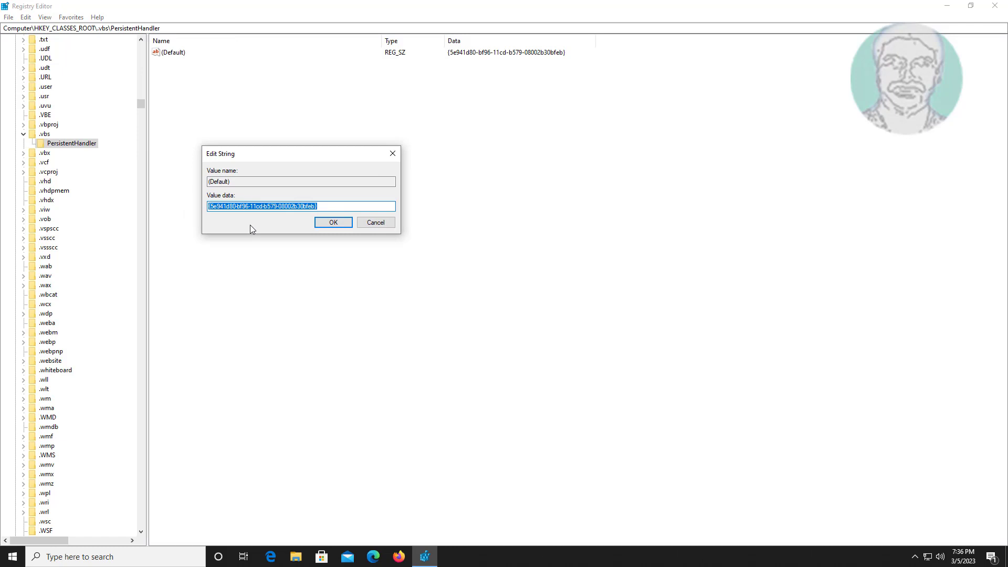
type("VBSfile")
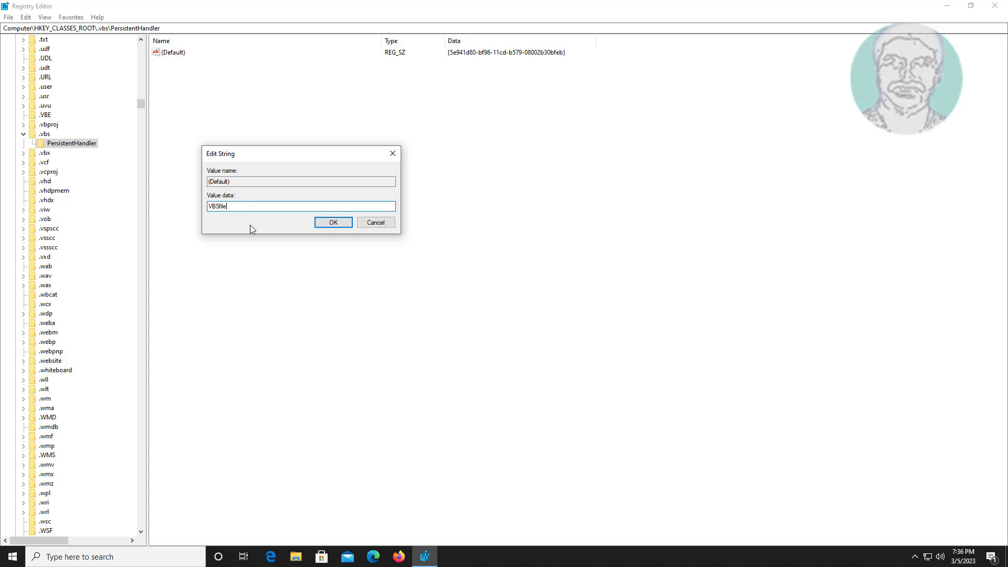
left_click(344, 224)
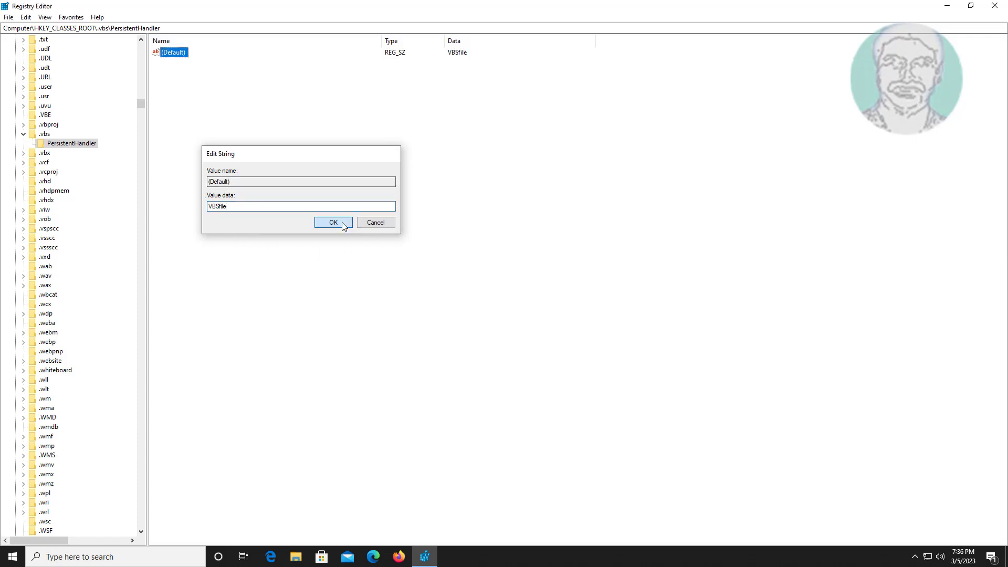
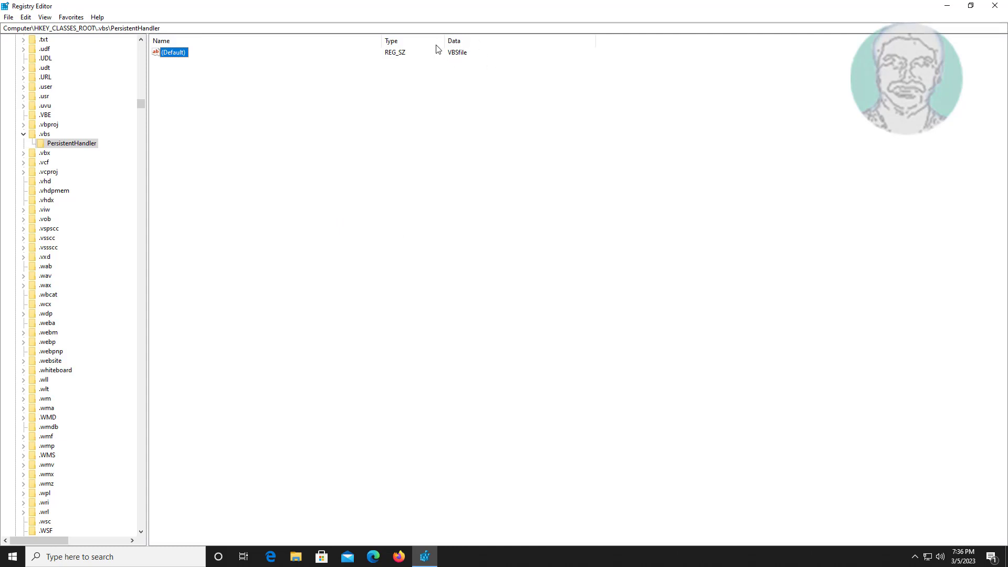
- Collapse the .vbs and HKEY_CLASSES_ROOT keys and close Registry Editor
left_click(23, 135)
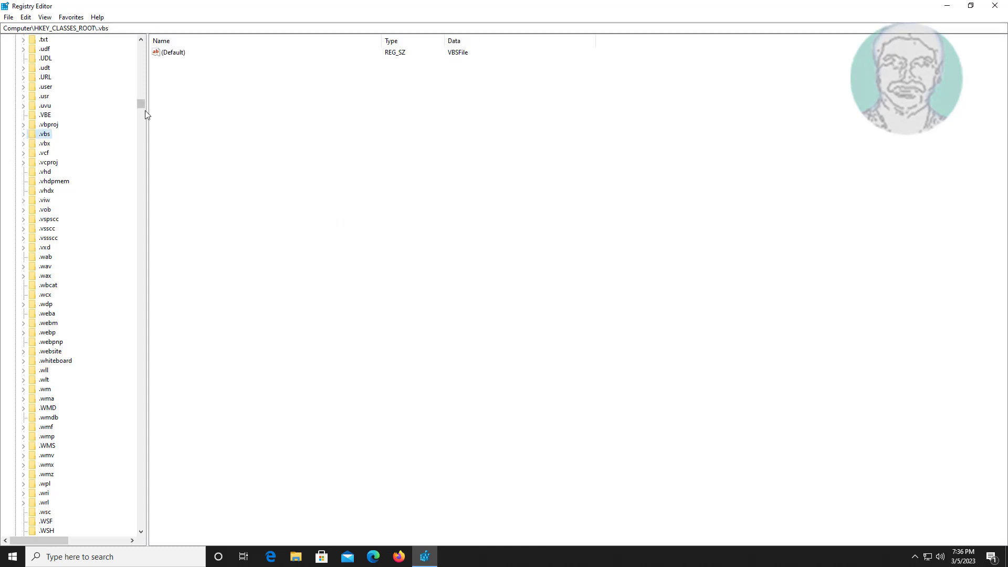
left_click_drag(143, 107, 141, 47)
left_click(14, 50)
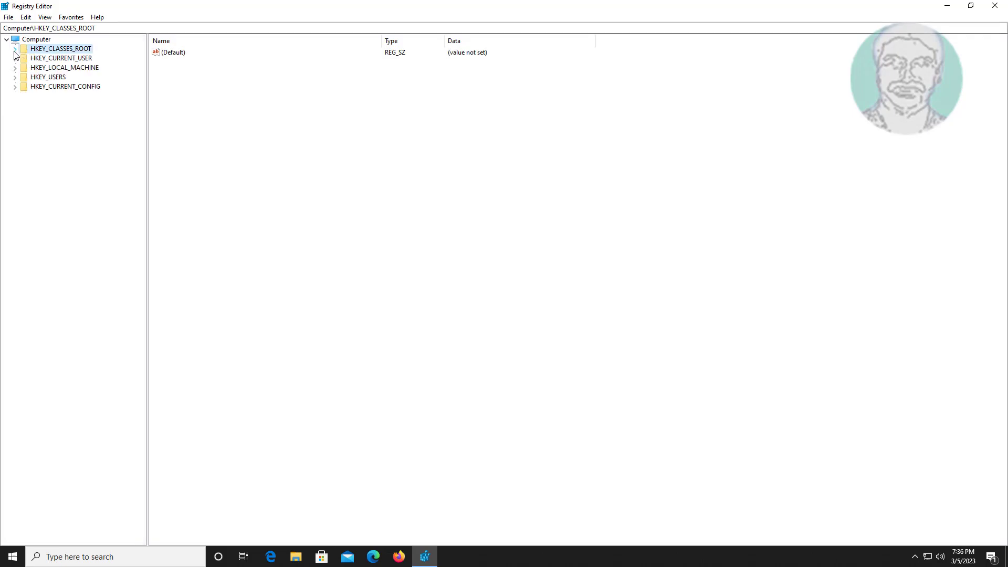
left_click(1000, 14)
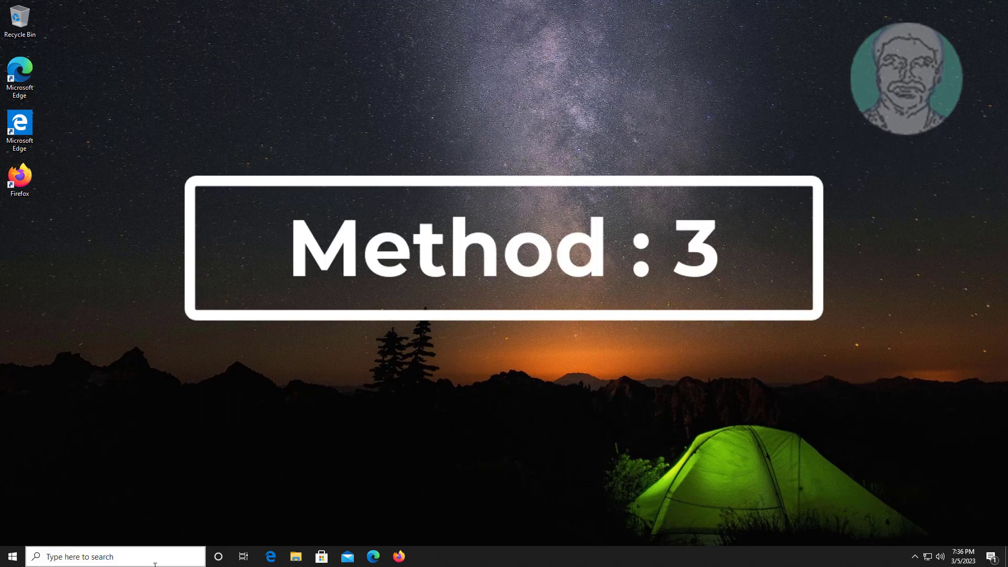
- Search for 'windows security' from the taskbar and launch the Windows Security app
left_click(136, 558)
type("w")
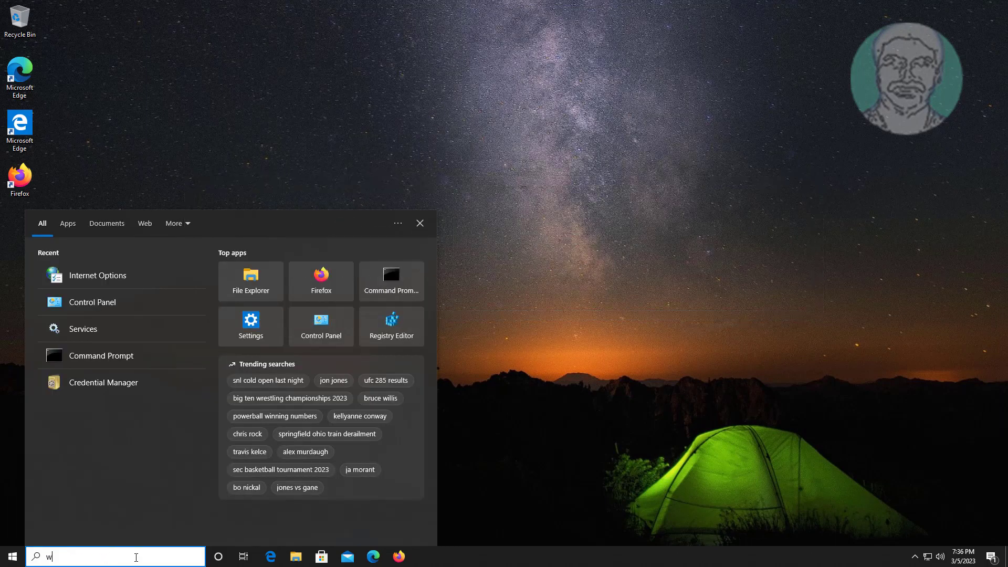
type("indows security")
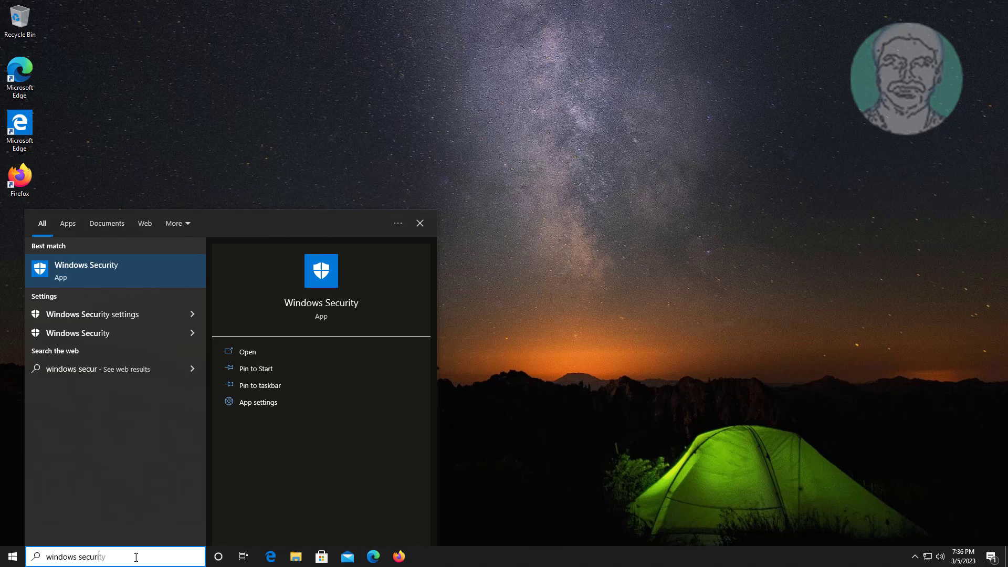
left_click(99, 268)
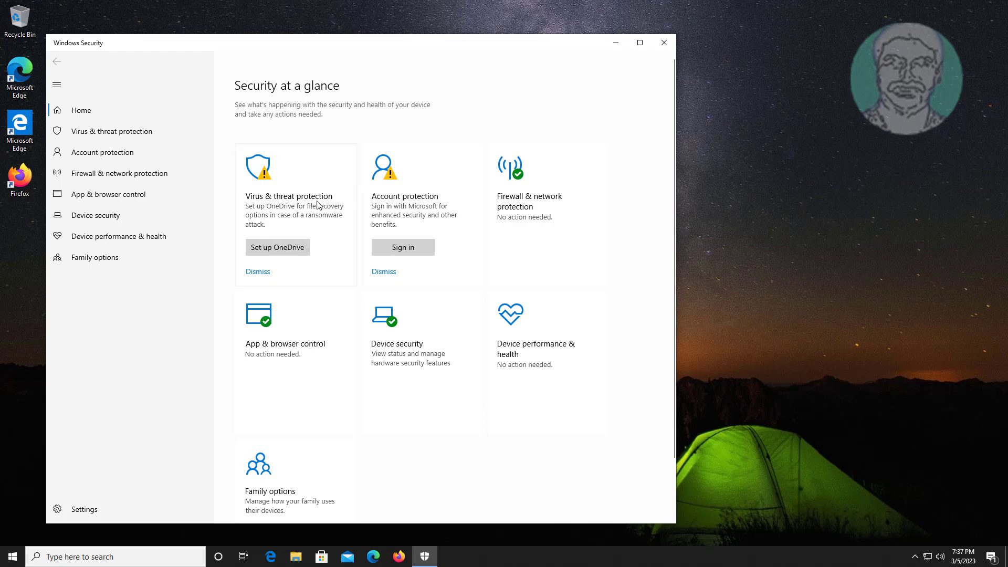
- Start a Full scan from Virus & threat protection's Scan options
left_click(318, 205)
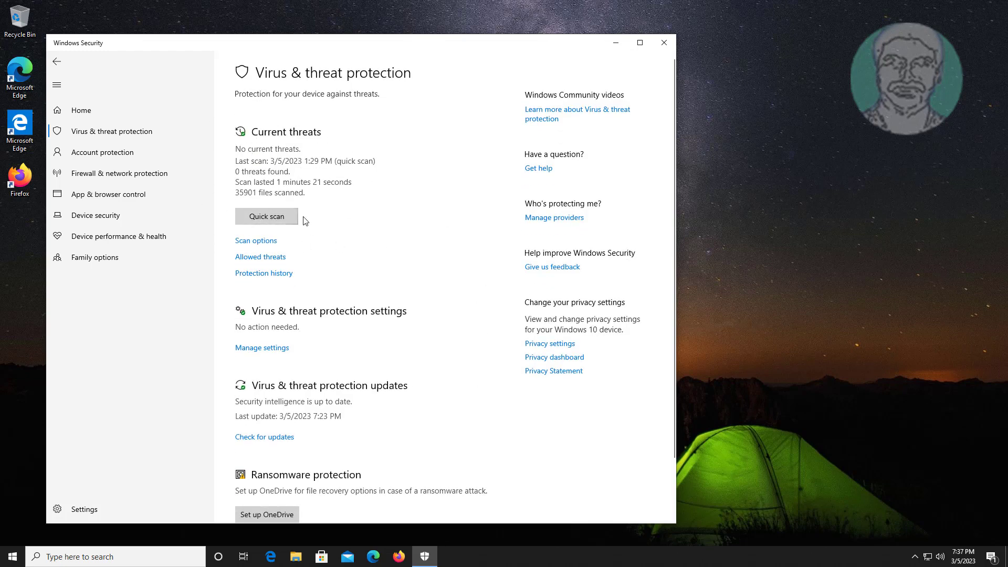
left_click(269, 242)
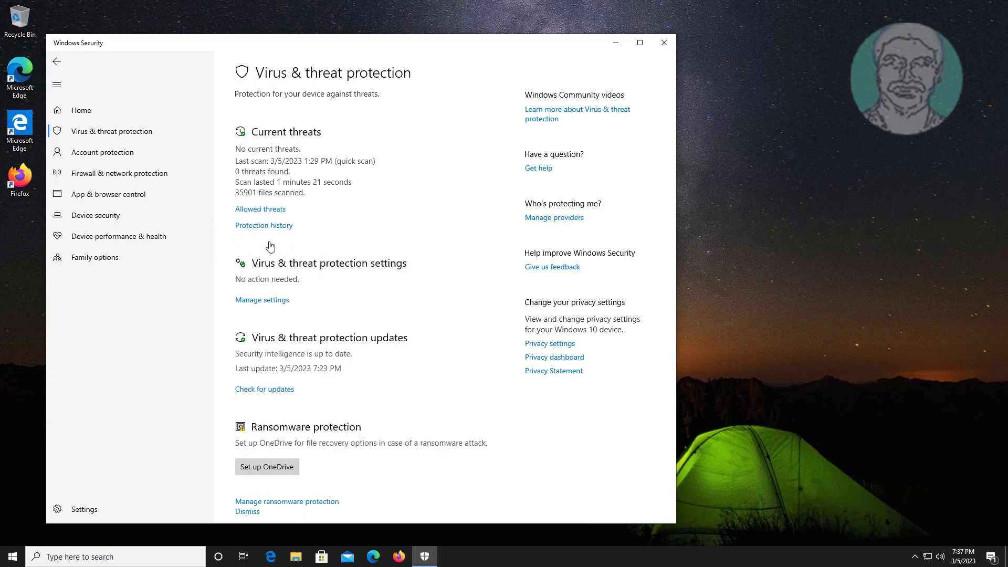
left_click(247, 278)
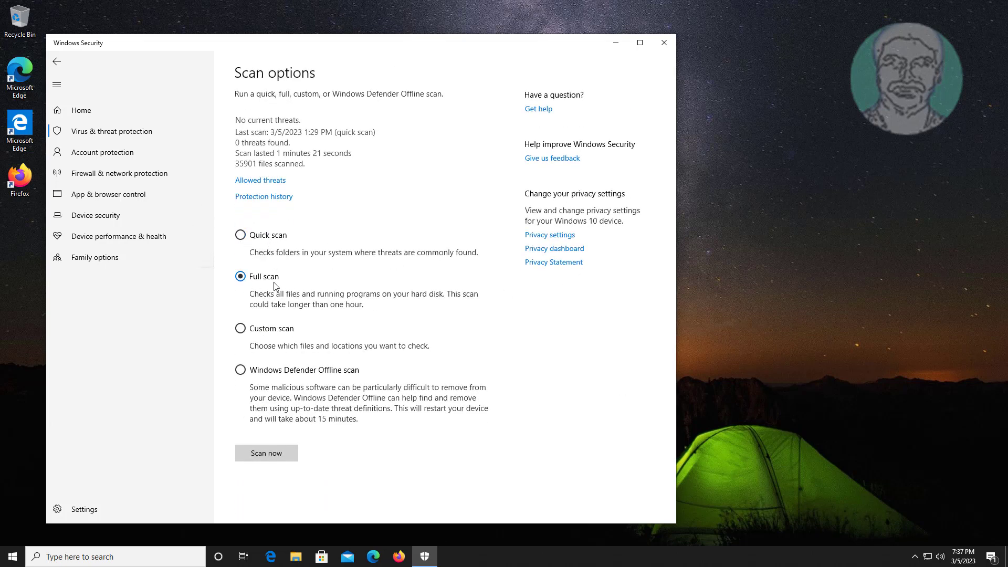
left_click(267, 453)
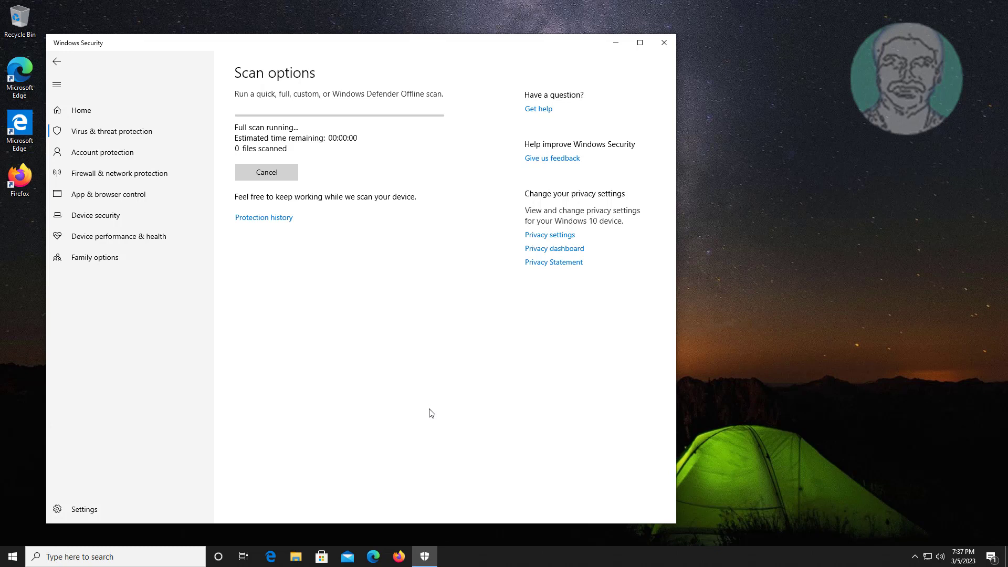